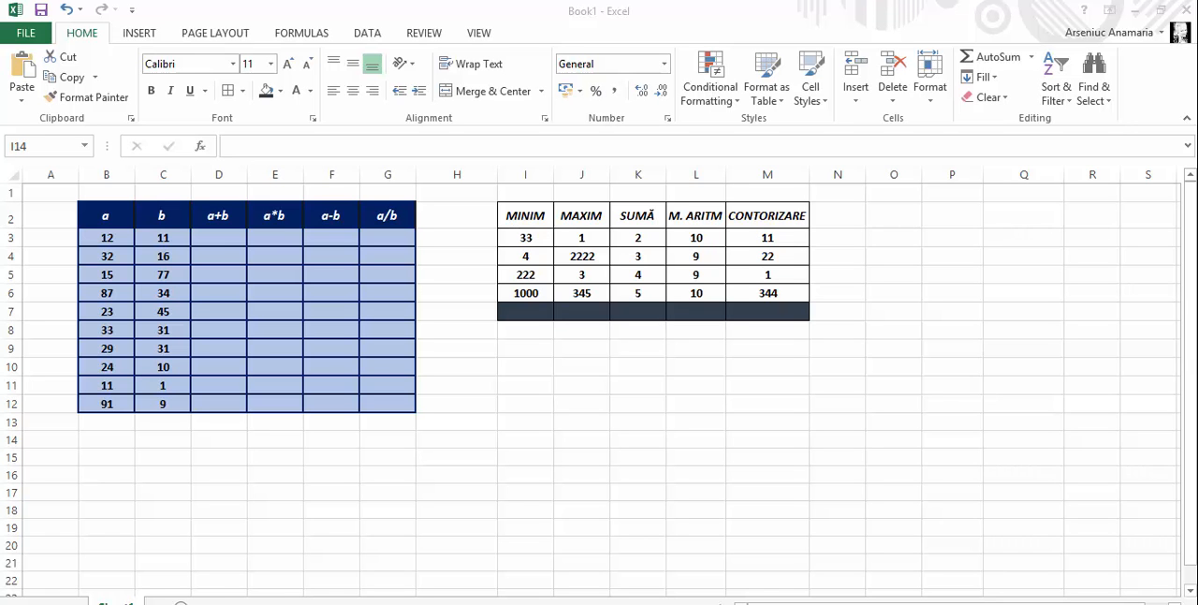
Enter the formula =B3+C3 in cell D3 of the a+b column
click(237, 238)
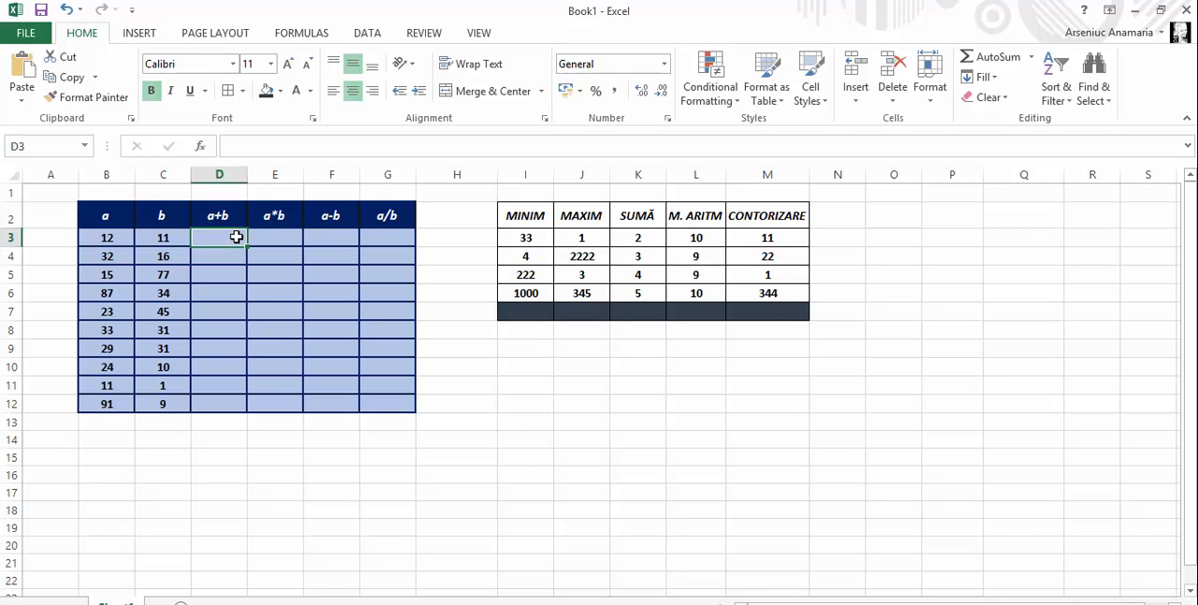
click(254, 148)
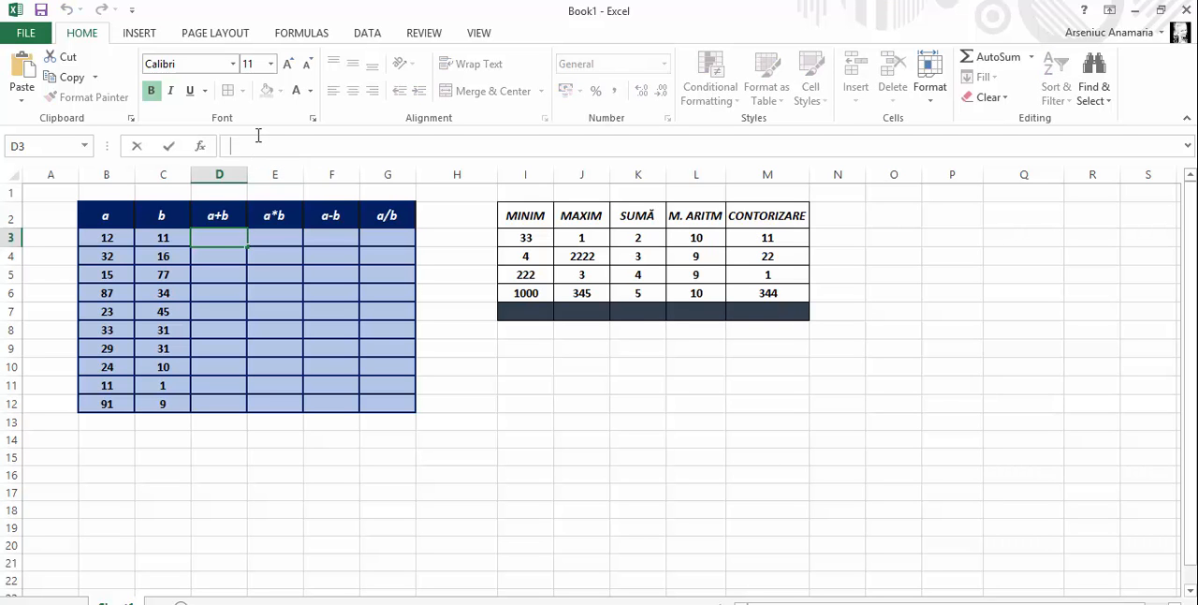
text(=)
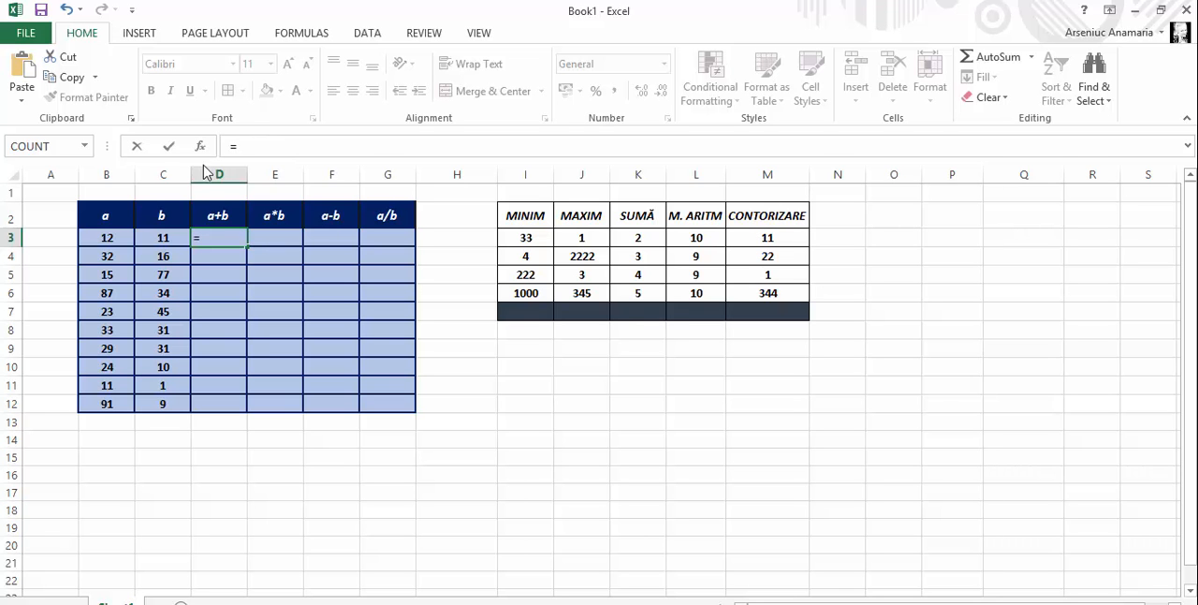
click(225, 236)
text(B)
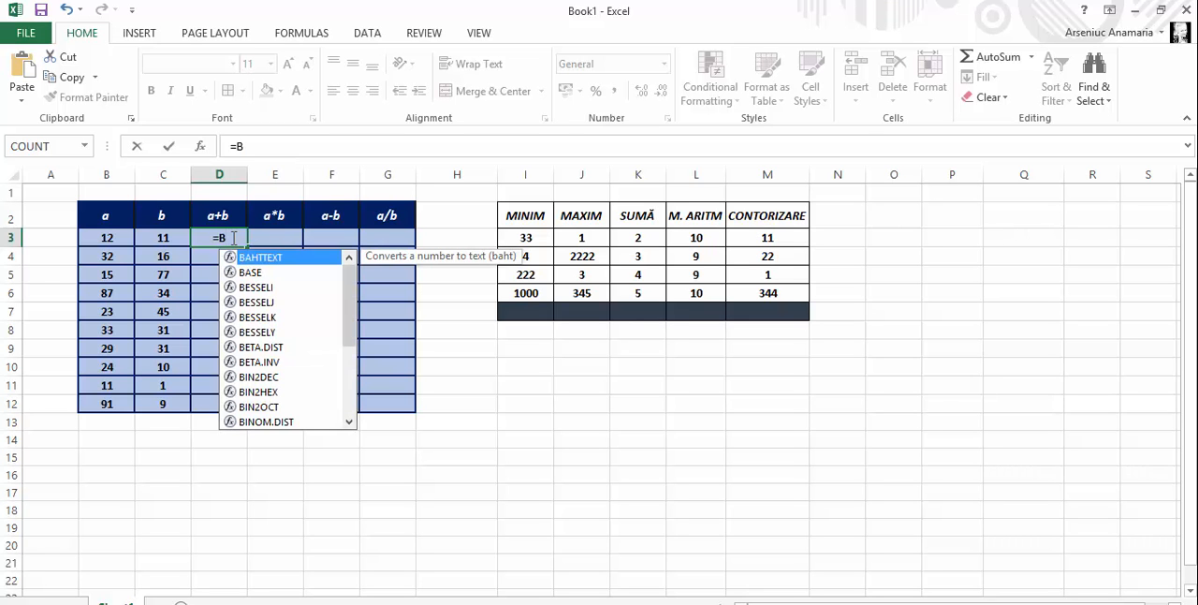
text(3)
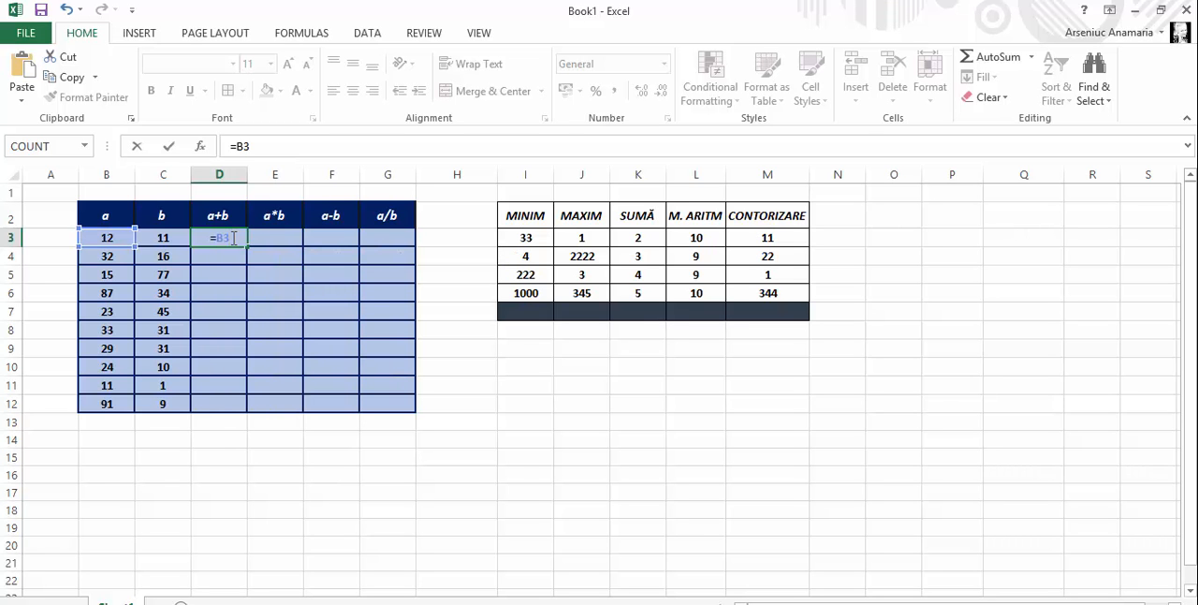
text(+C3)
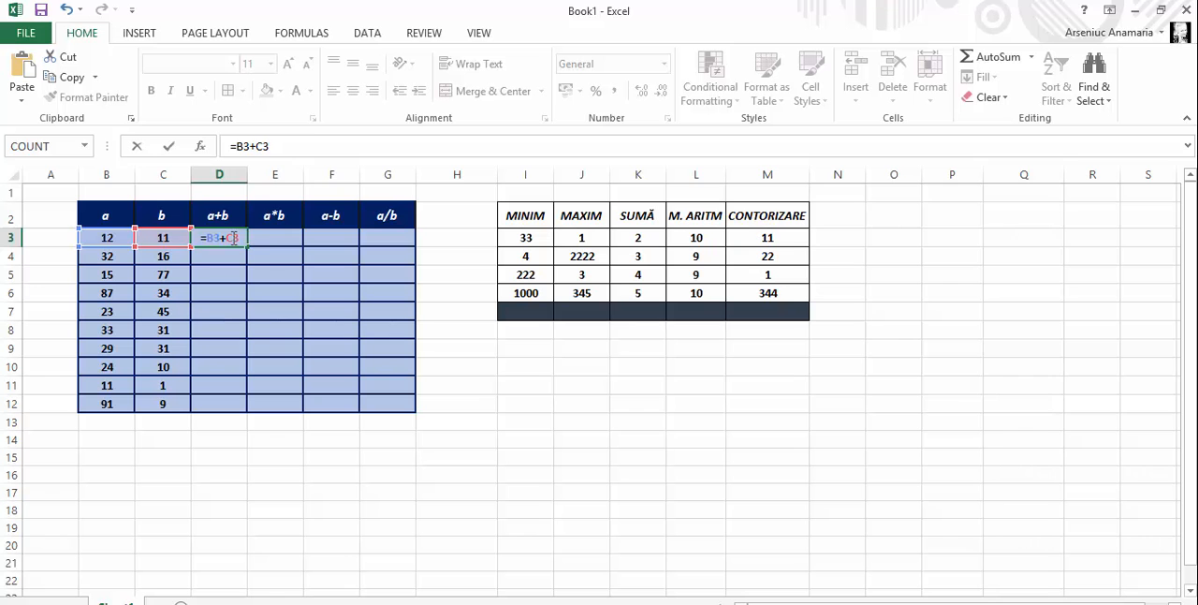
key(Return)
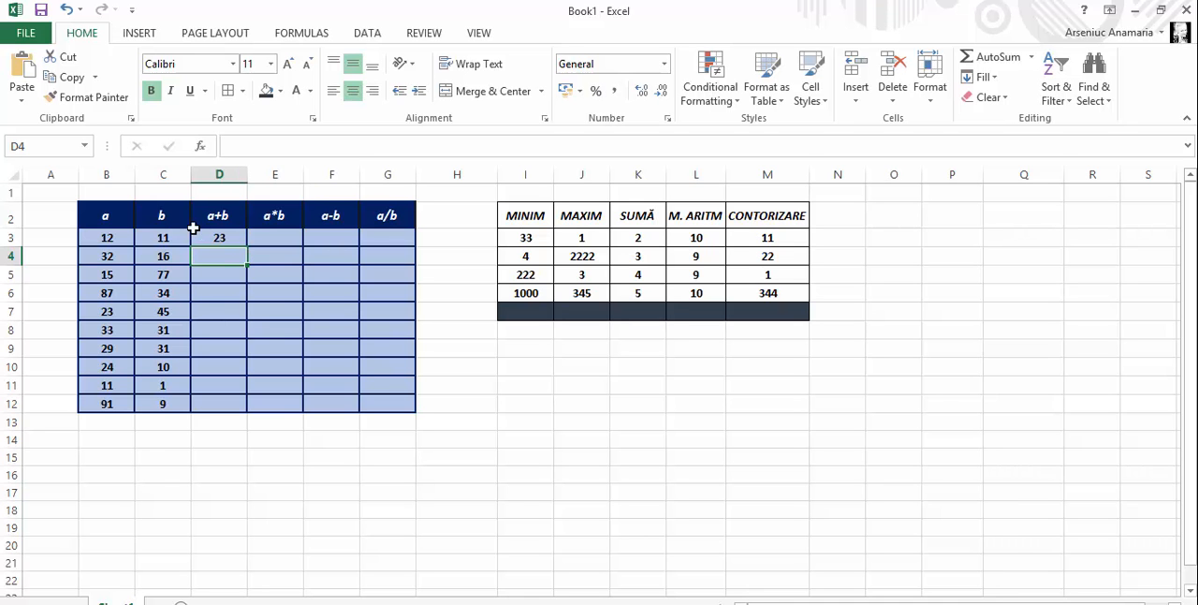
Enter the formula =B3*C3 in cell E3 of the a*b column
click(93, 602)
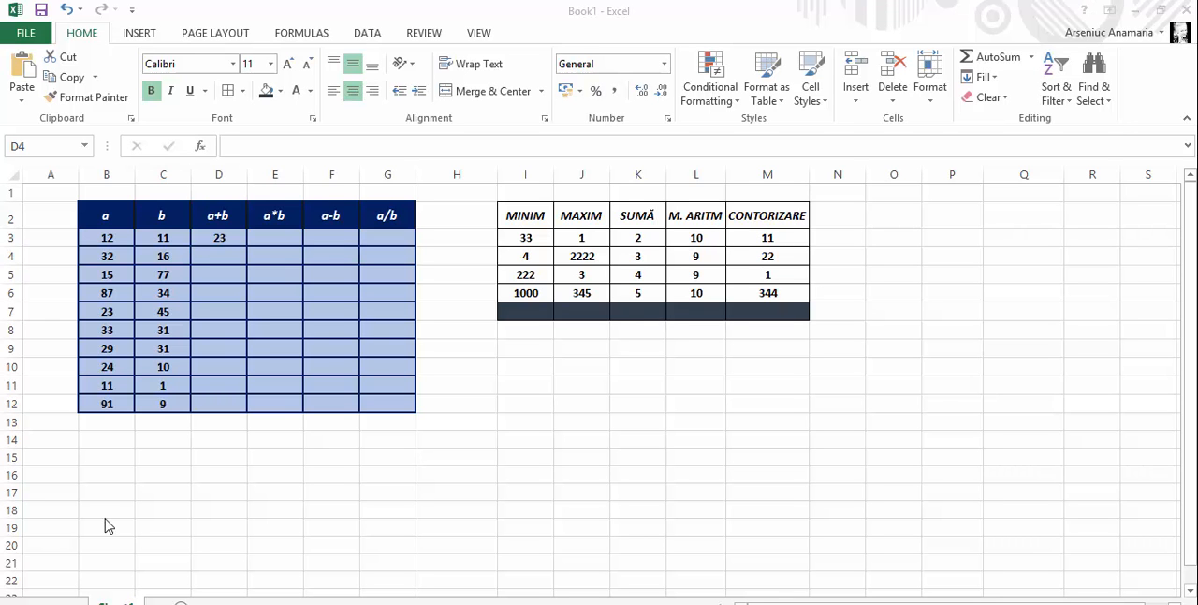
click(290, 237)
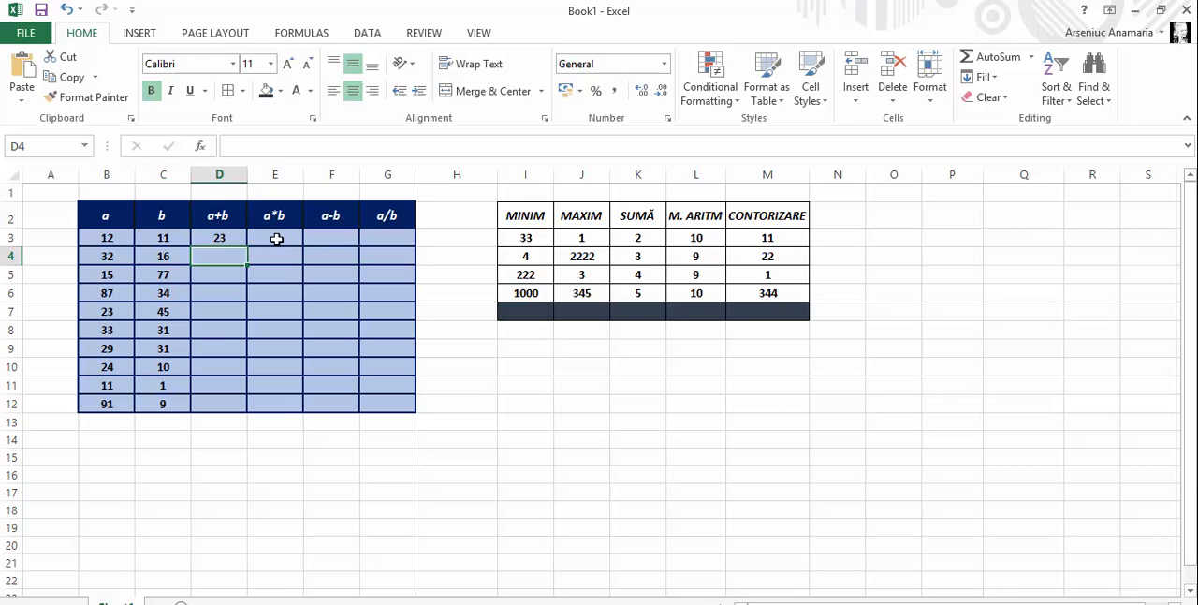
click(278, 235)
text(=)
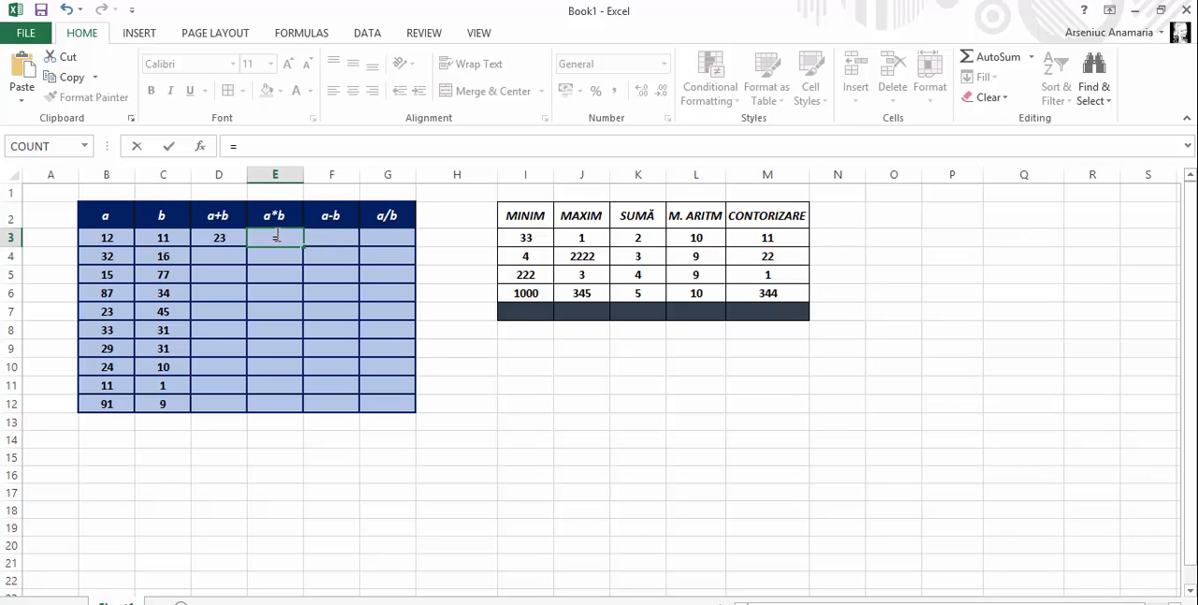
click(119, 238)
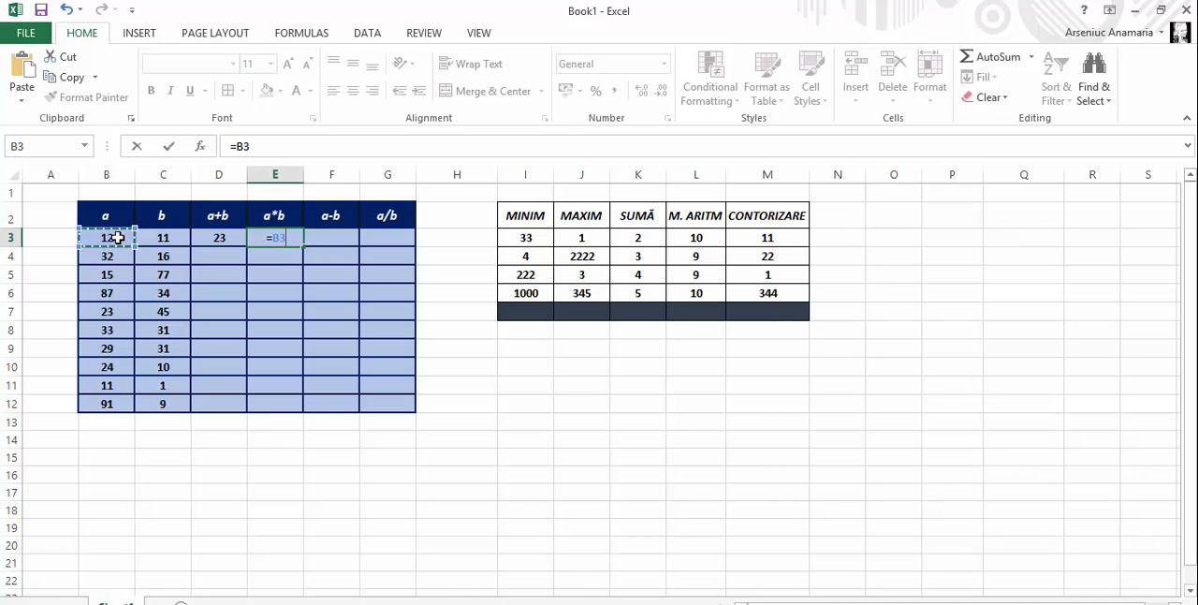
text(8)
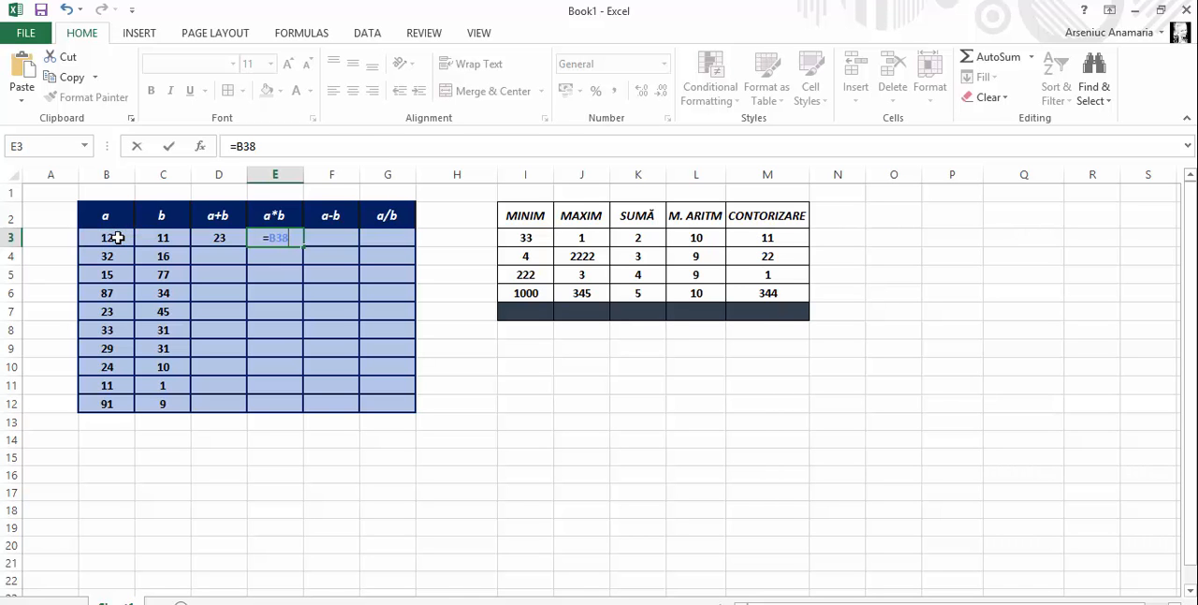
key(BackSpace)
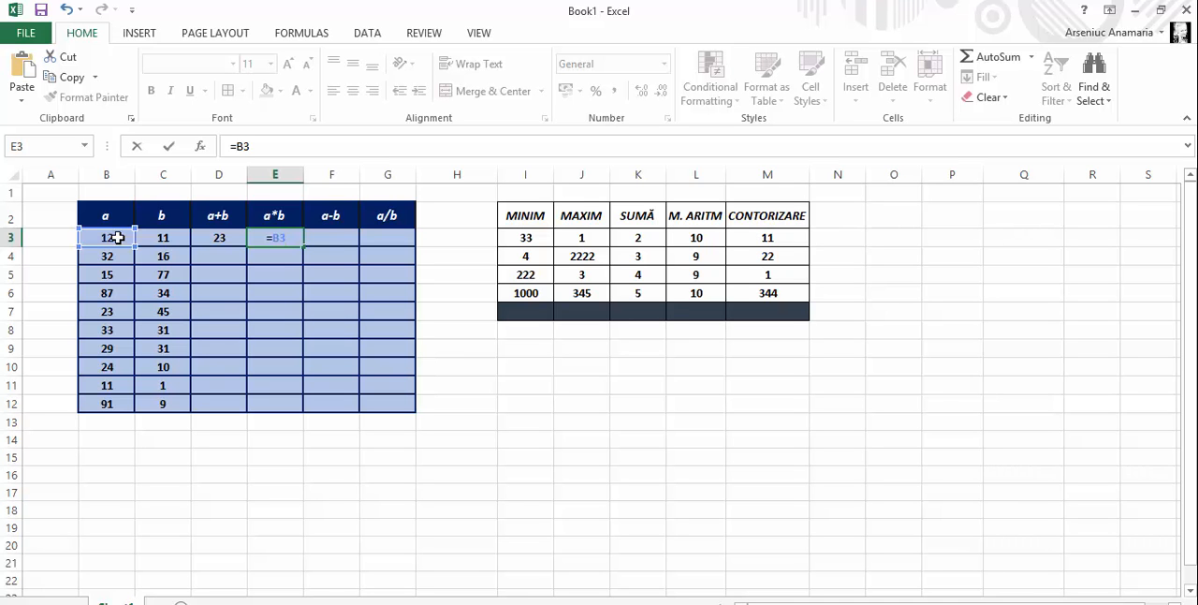
text(*)
click(151, 243)
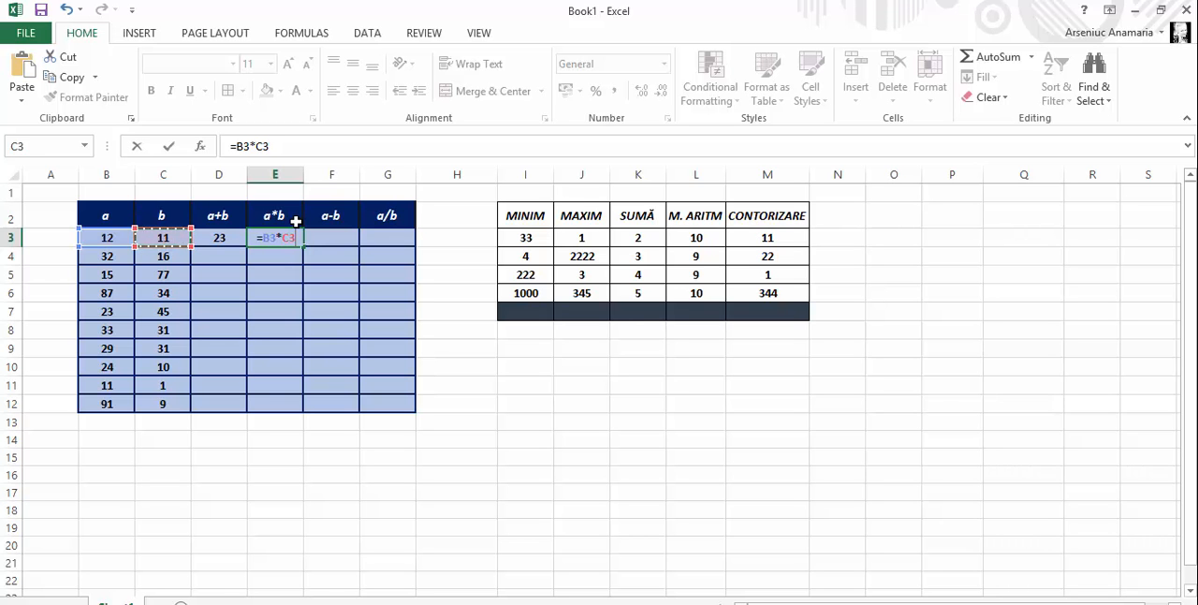
key(Return)
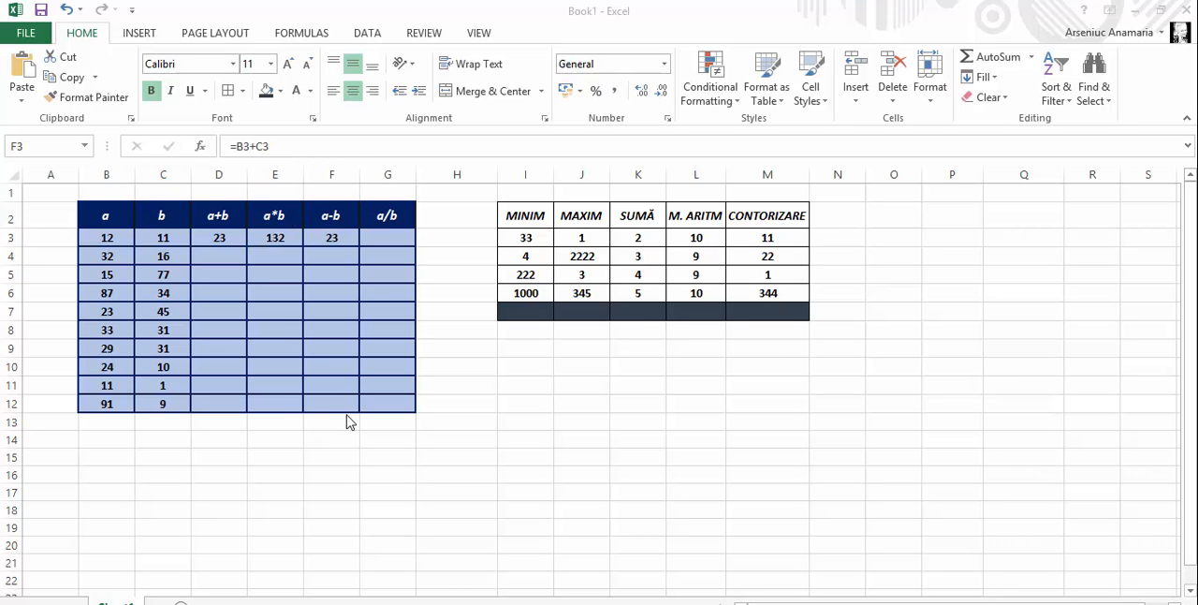
Change the formula in cell F3 of the a-b column to =B3-C3
click(346, 238)
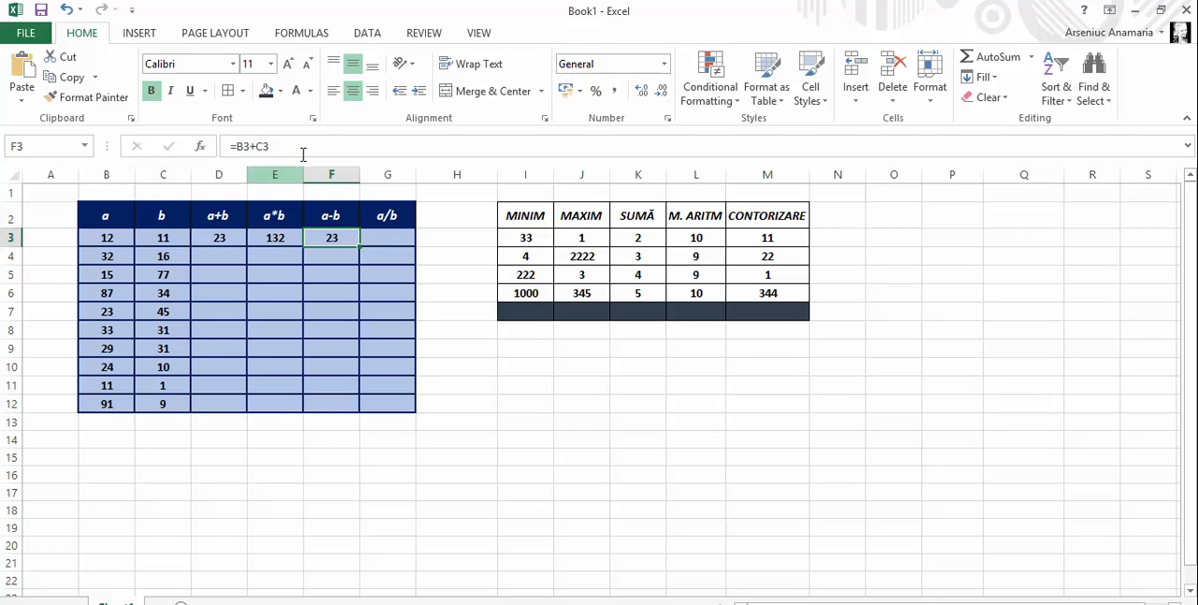
click(255, 145)
key(BackSpace)
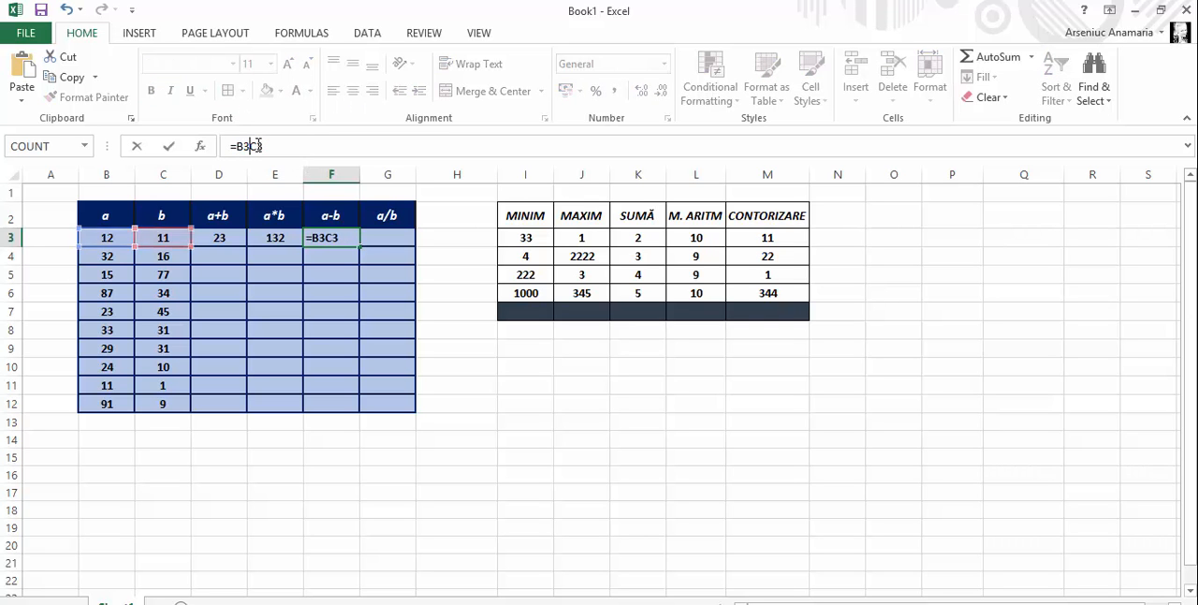
text(-)
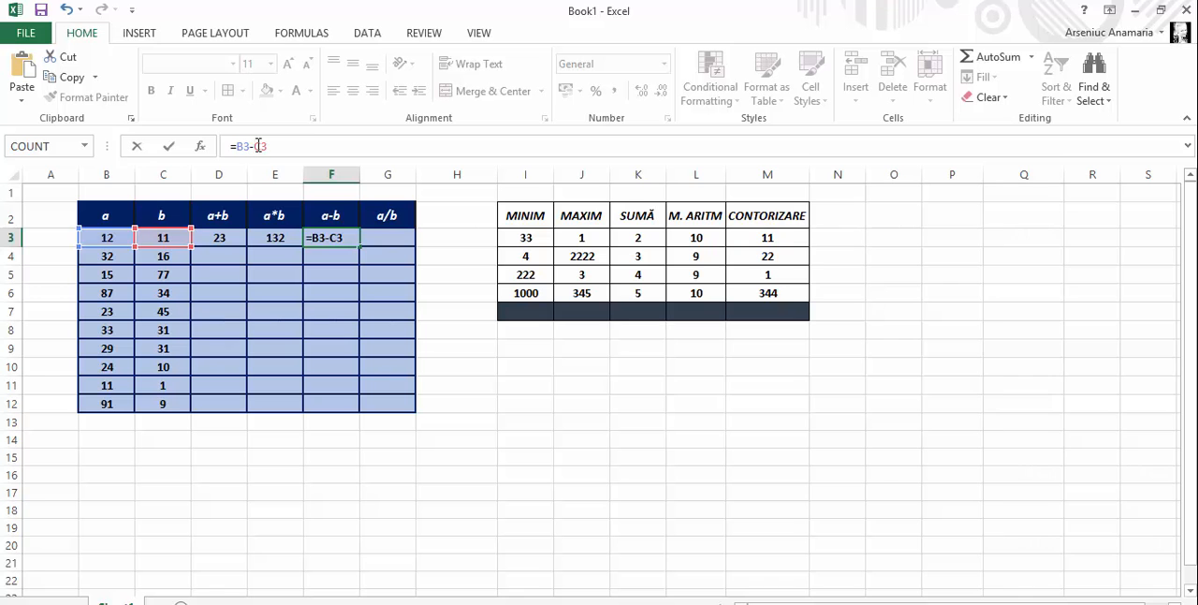
key(Return)
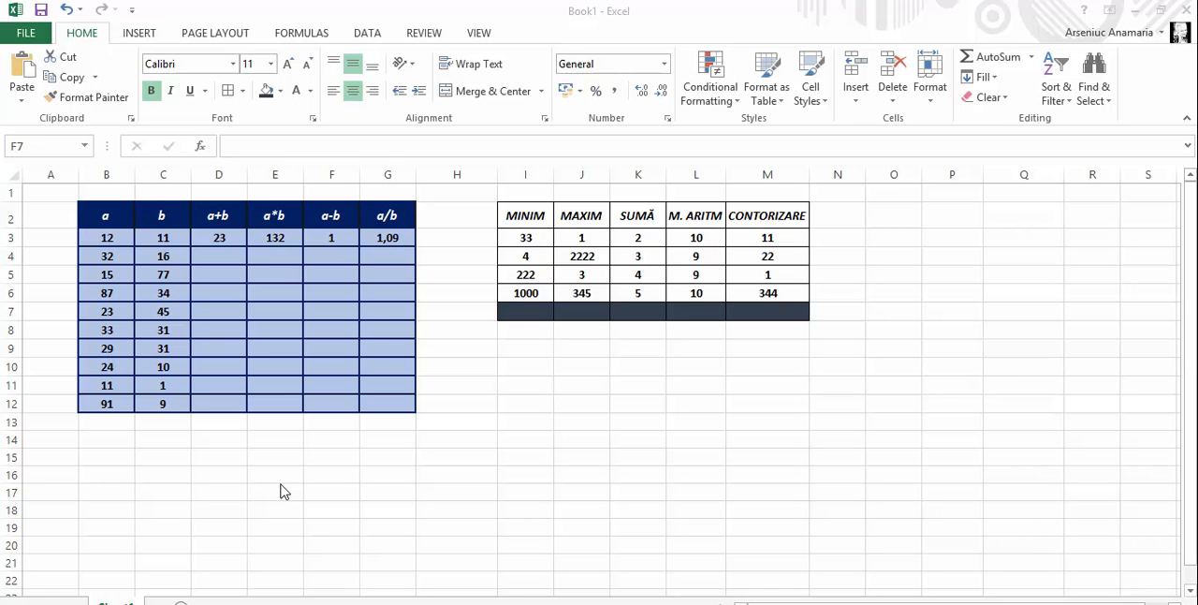
Fill the D3 sum formula down to D12 and the E3 product formula down to E7
click(229, 241)
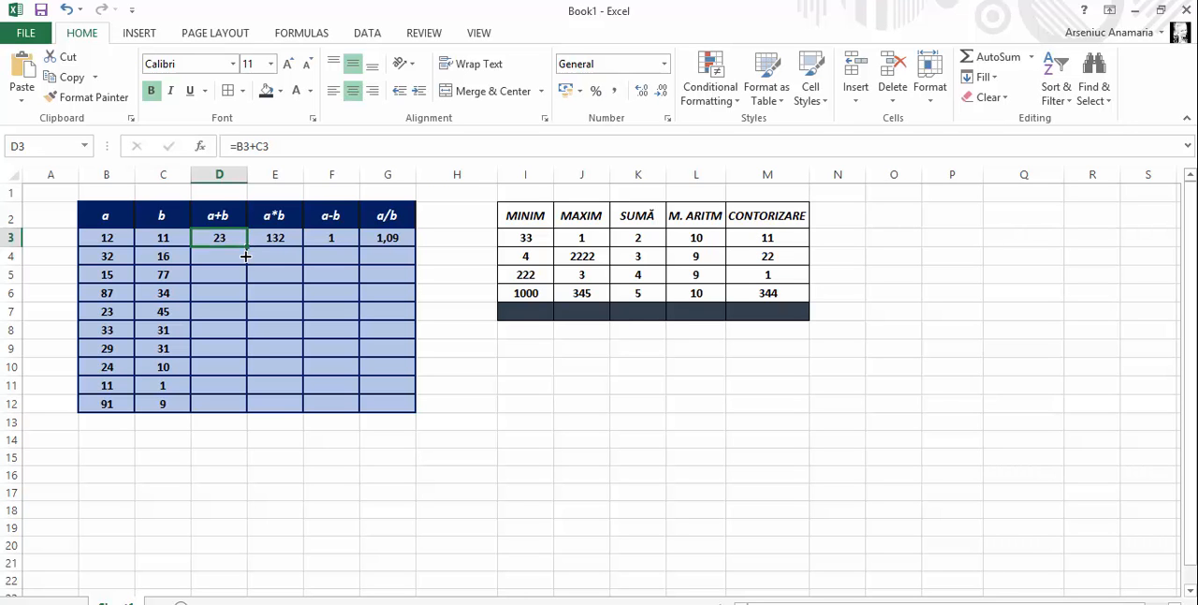
drag(245, 274, 239, 409)
click(290, 239)
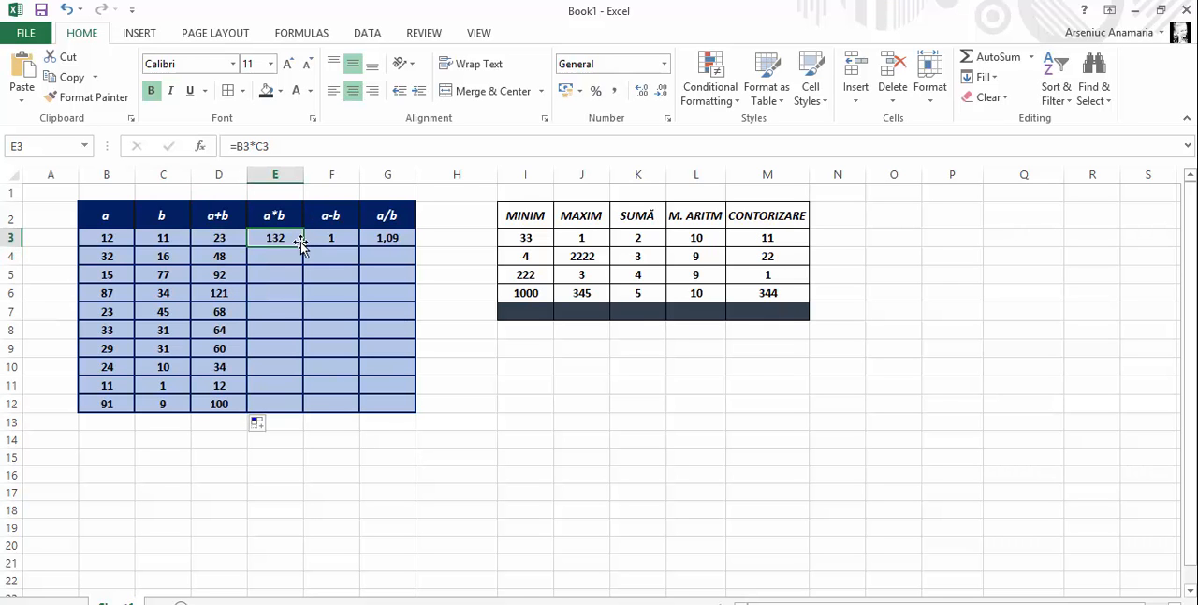
drag(302, 248, 301, 323)
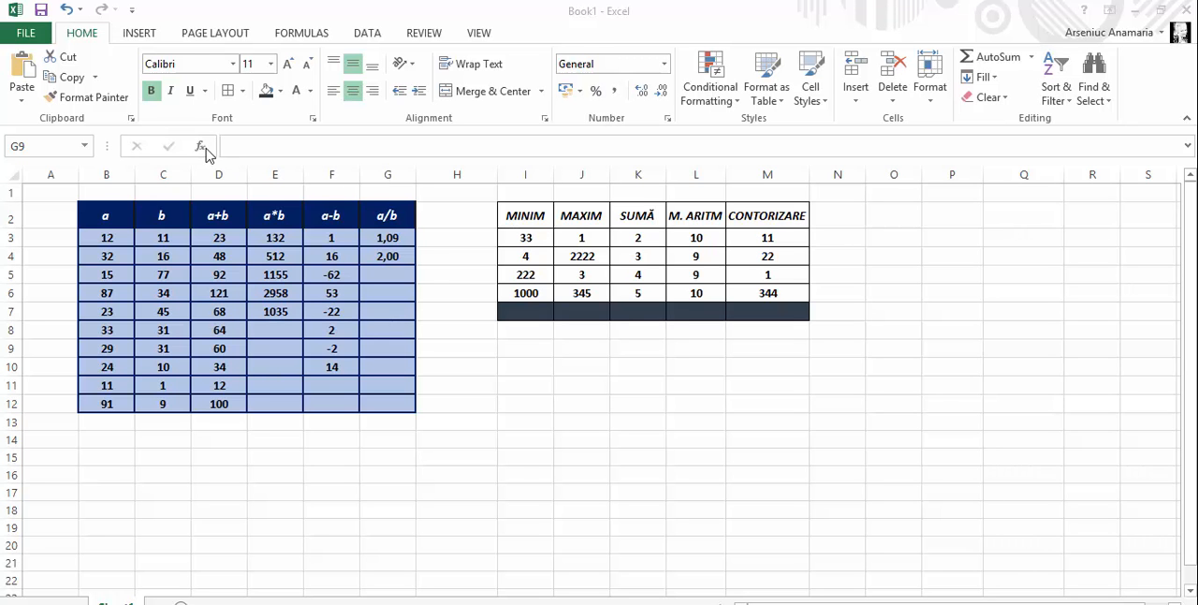
Examine the most recently used functions in the Insert Function dialog, using both ways to open it, without inserting any function
click(208, 155)
click(199, 153)
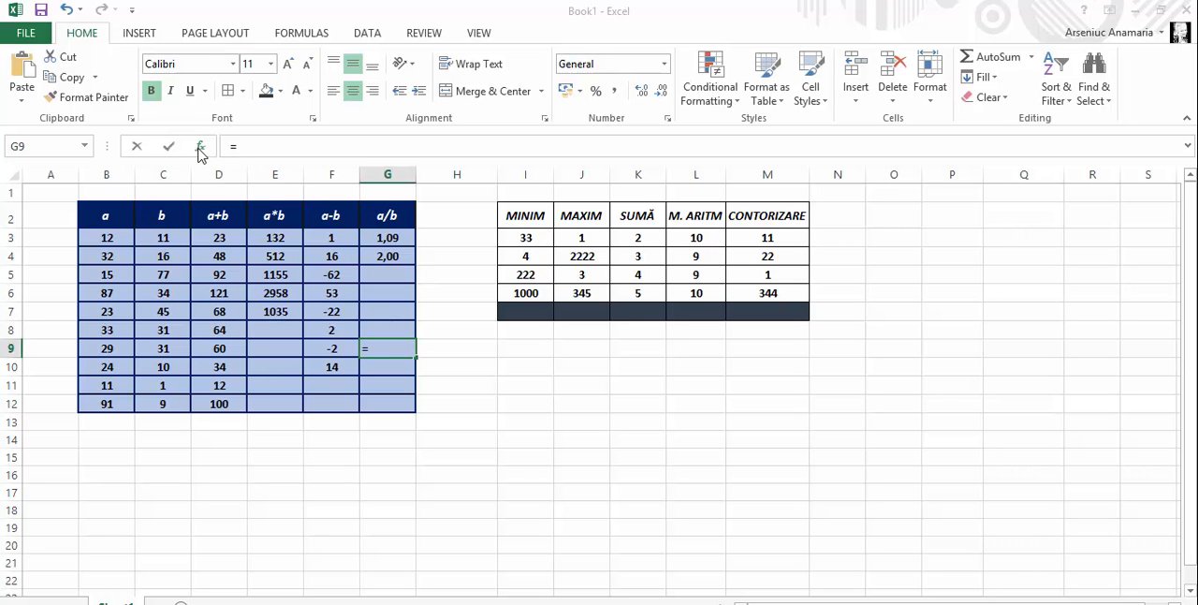
scroll(931, 179, down, 1)
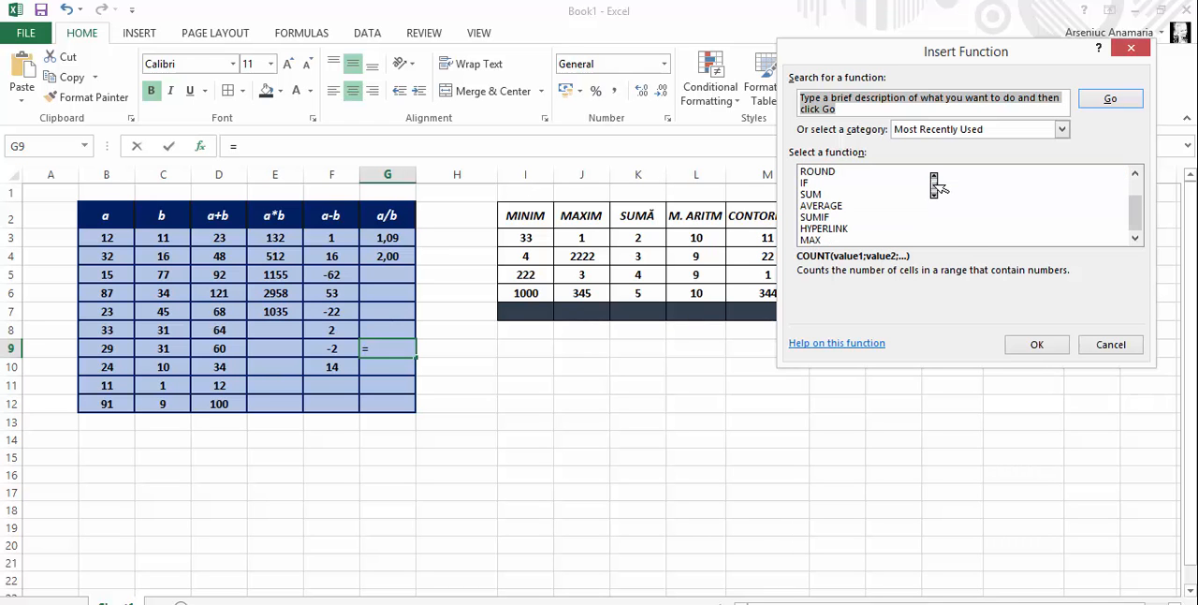
click(1144, 48)
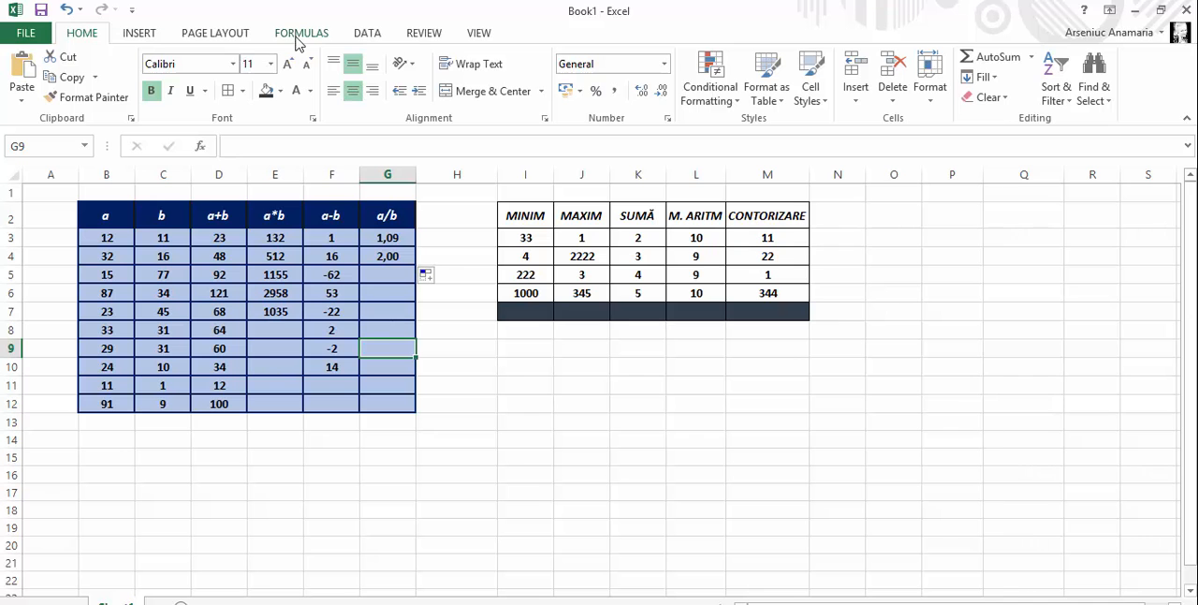
click(300, 33)
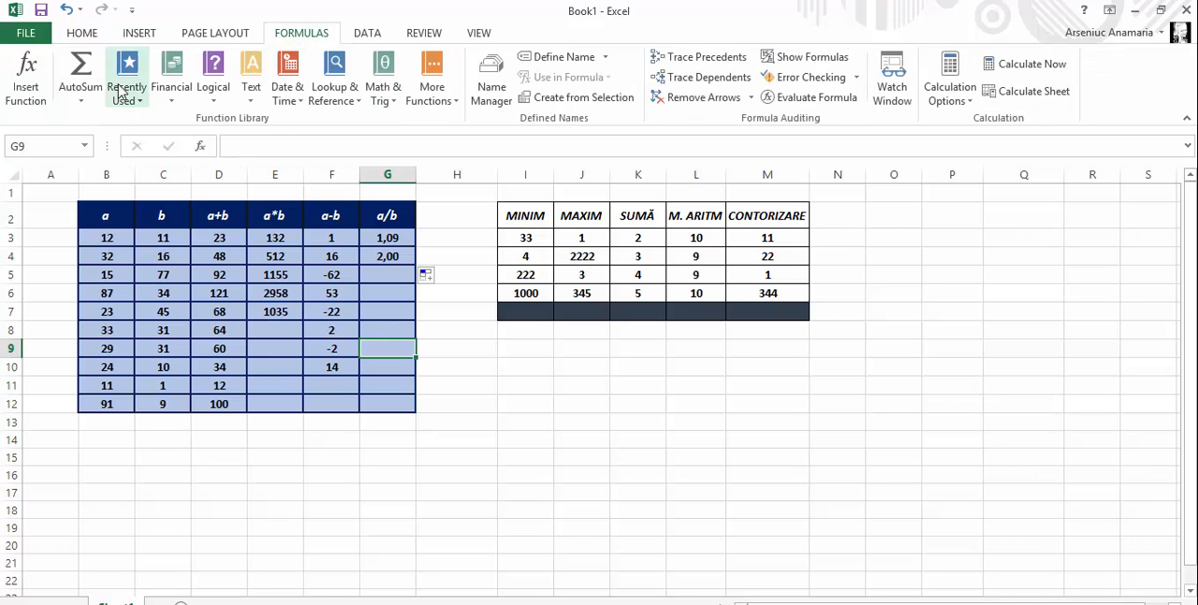
click(44, 82)
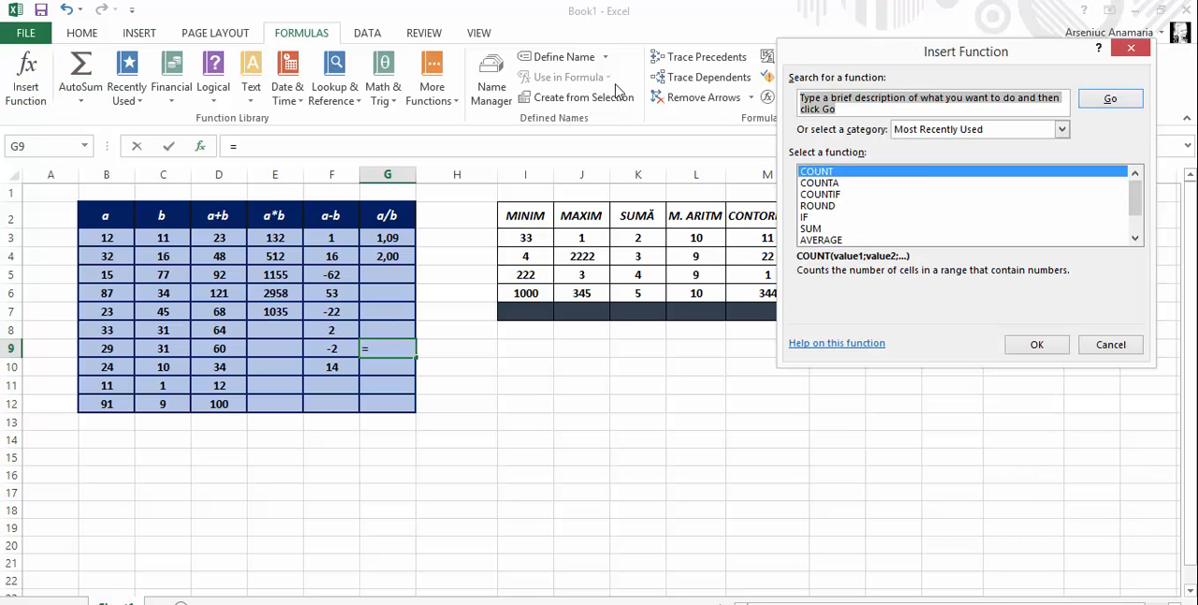
click(1134, 49)
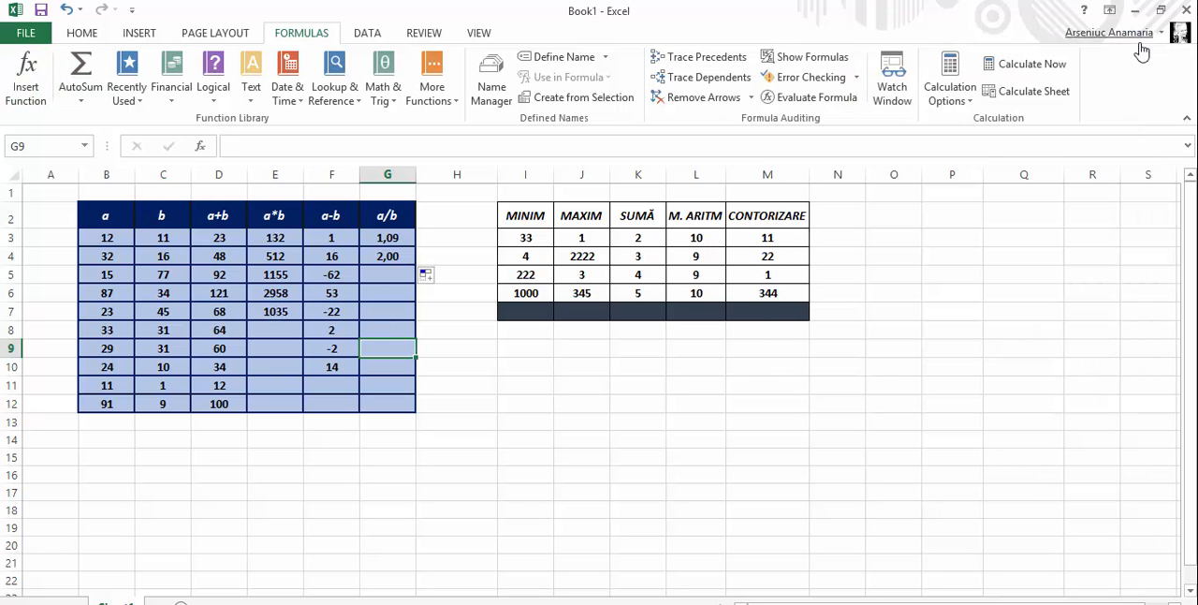
click(82, 32)
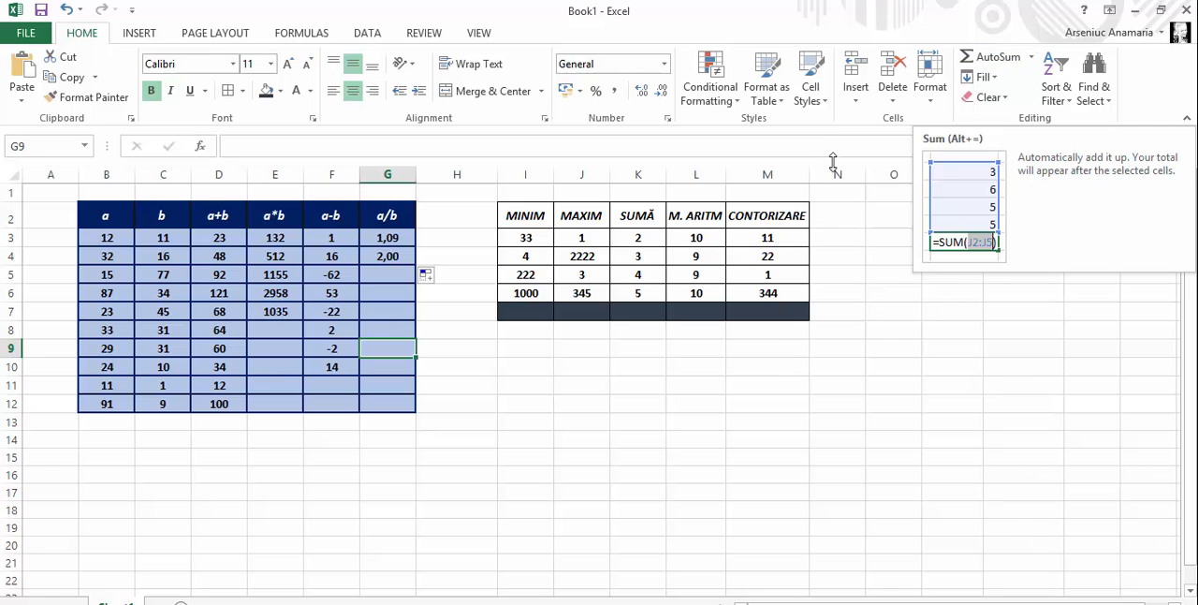
Total the SUMĂ column in cell K7 with AutoSum over K3:K6
click(666, 312)
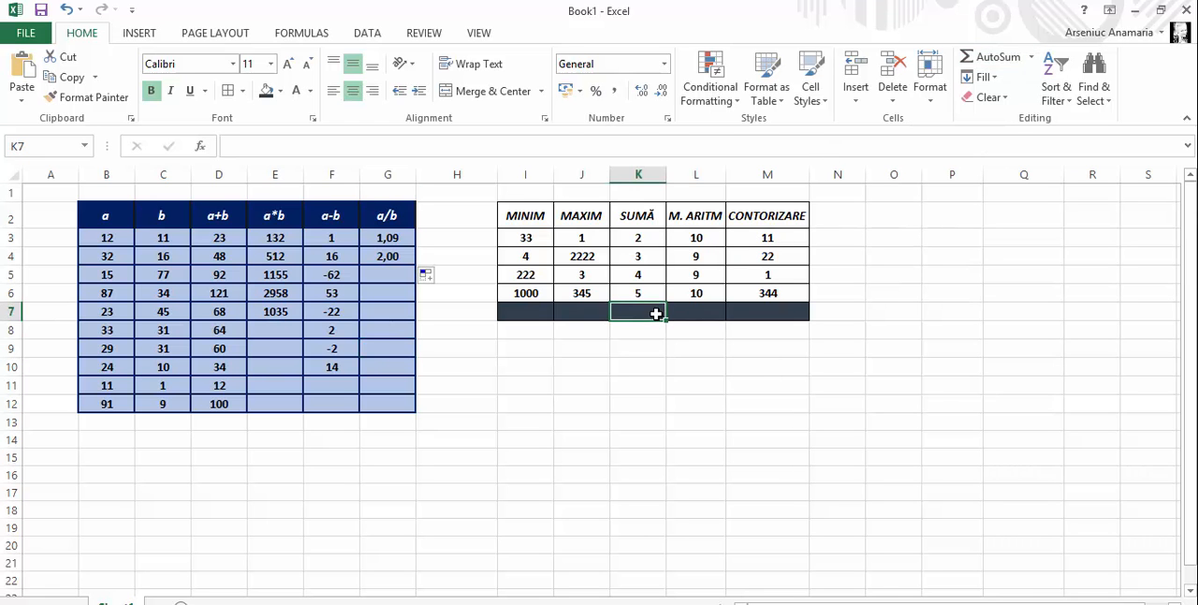
click(998, 64)
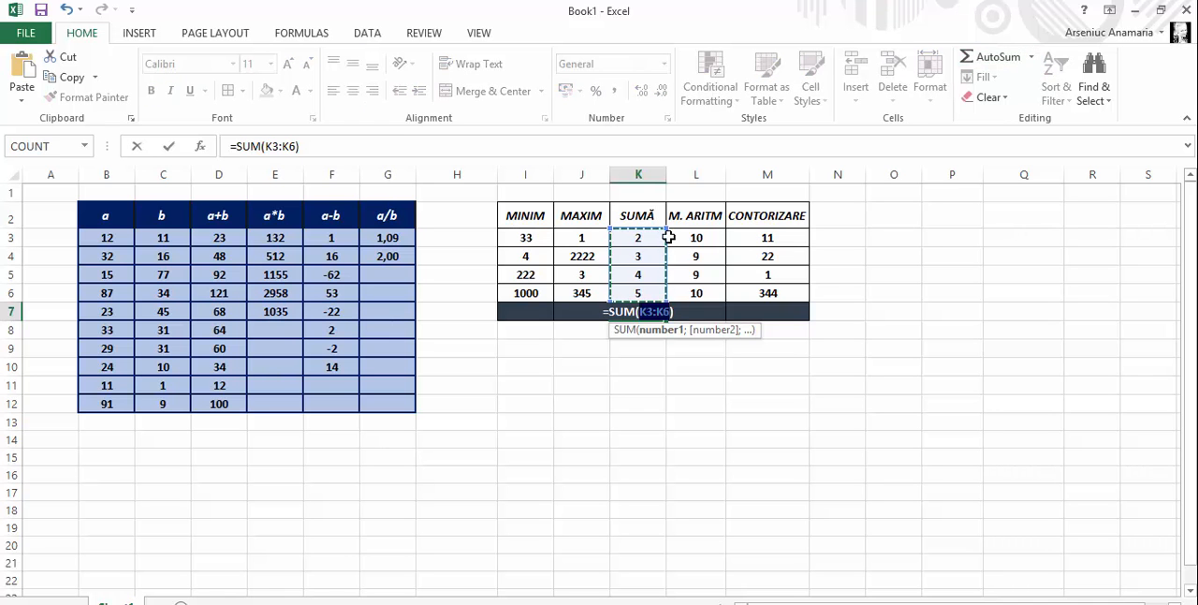
key(Return)
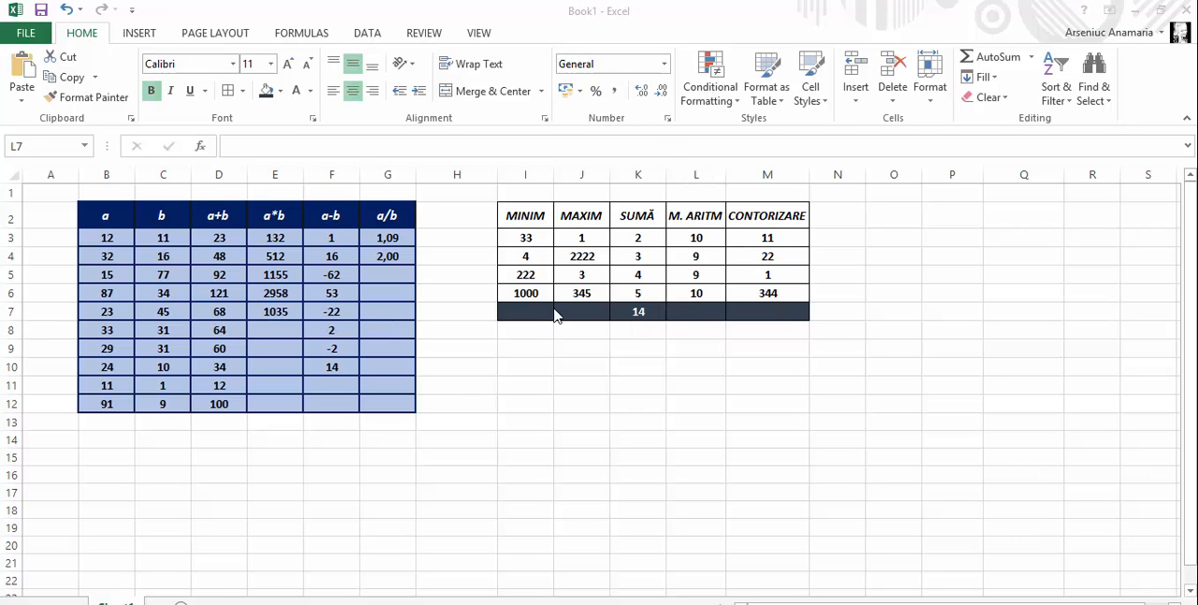
Calculate the average of L3:L6 in cell L7 under the M. ARITM column
click(676, 309)
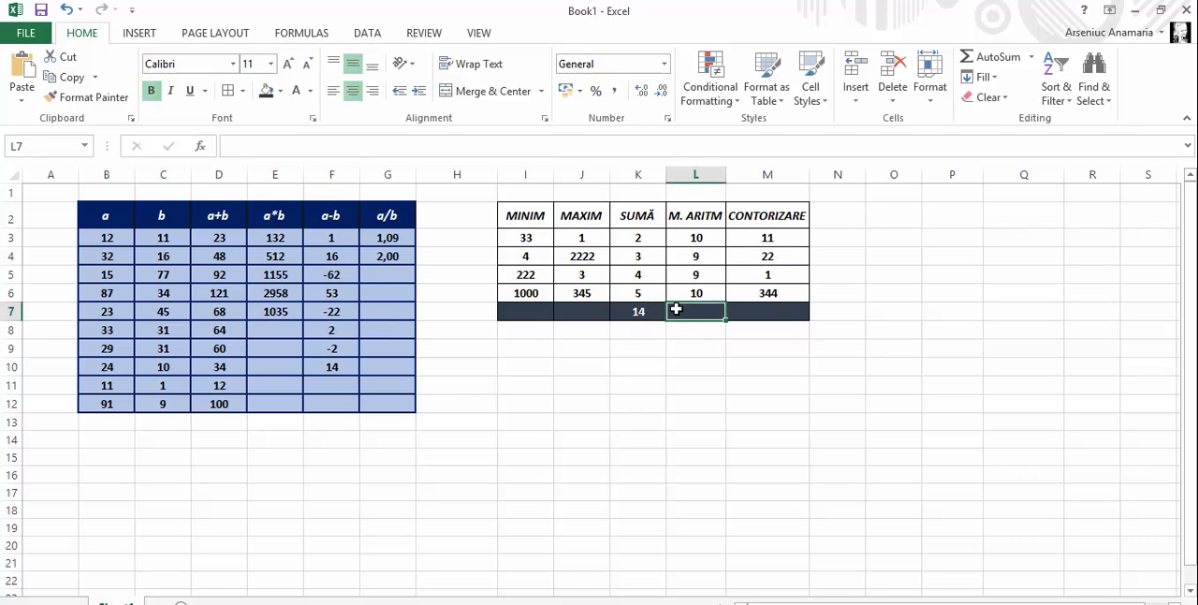
click(1031, 57)
click(1031, 101)
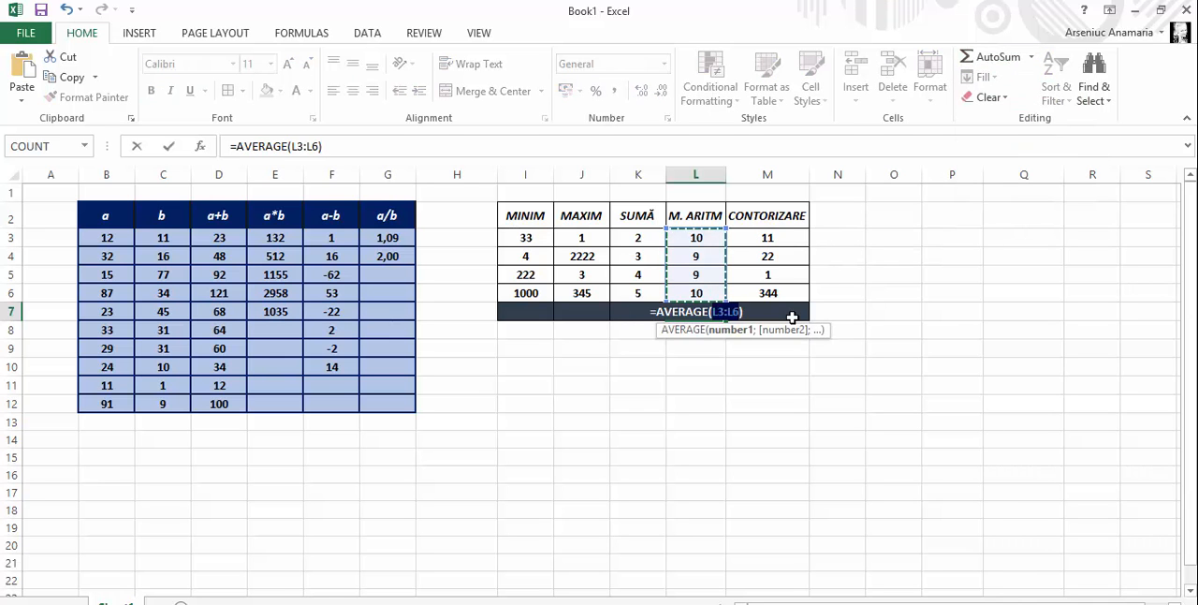
key(Return)
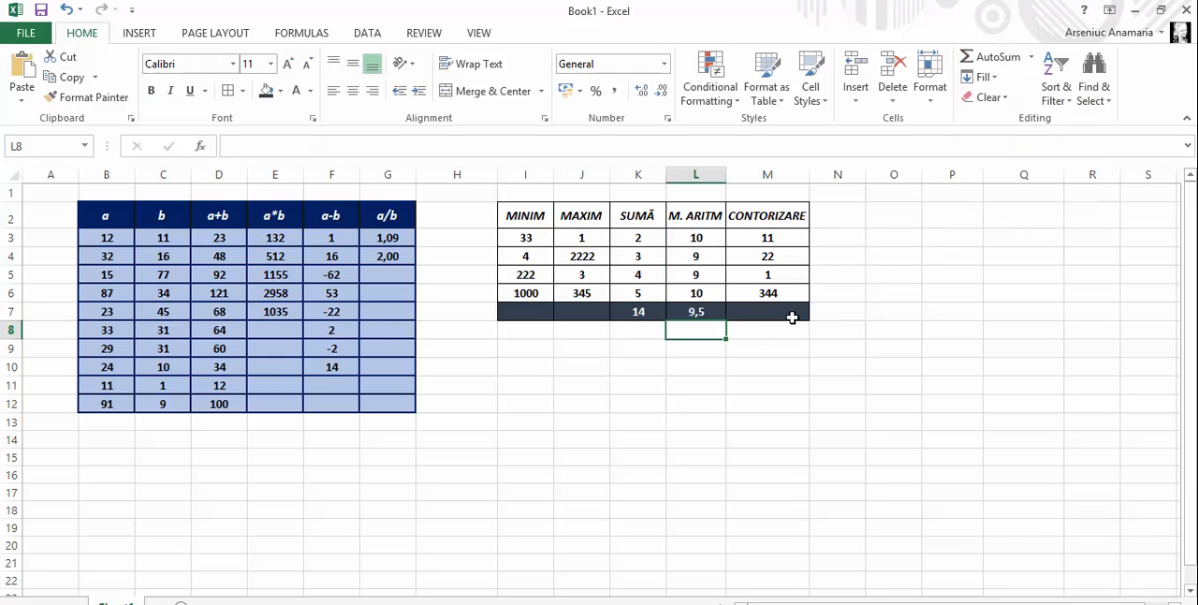